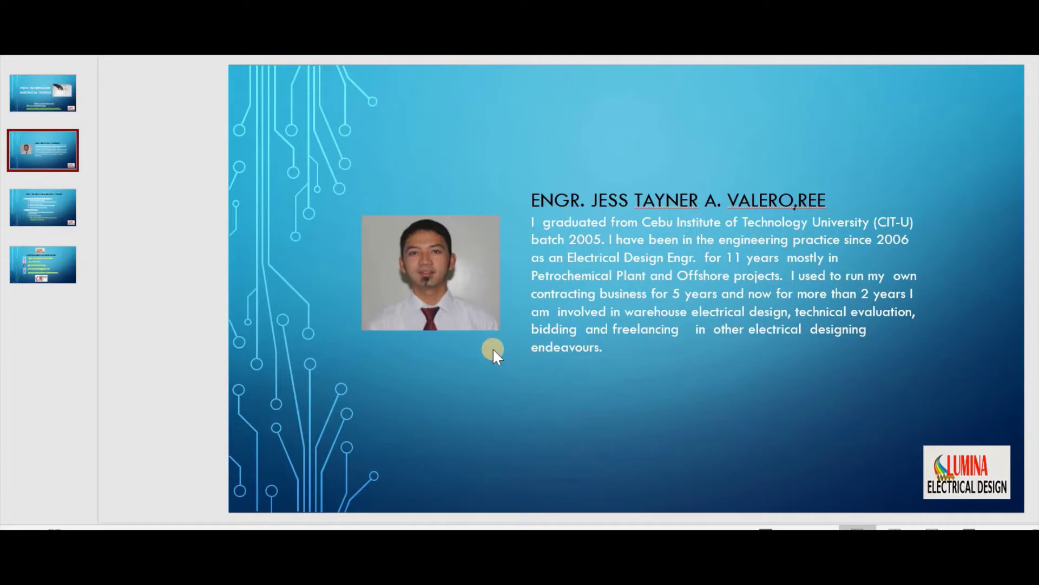
- Show slide 3, 'How to Estimate Electrical Works', with its required documents and estimate methods
click(50, 206)
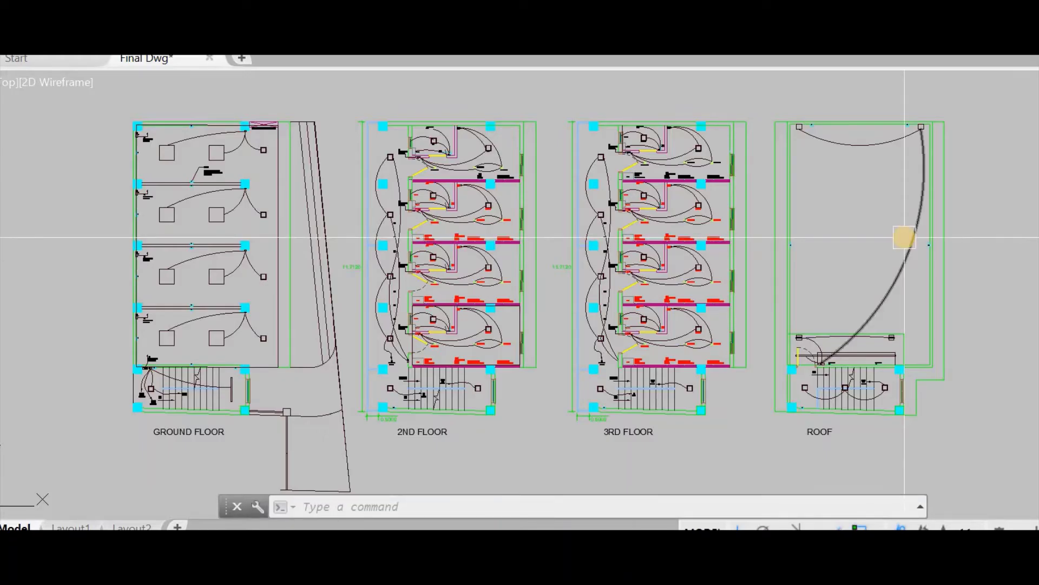
mouse_move(904, 237)
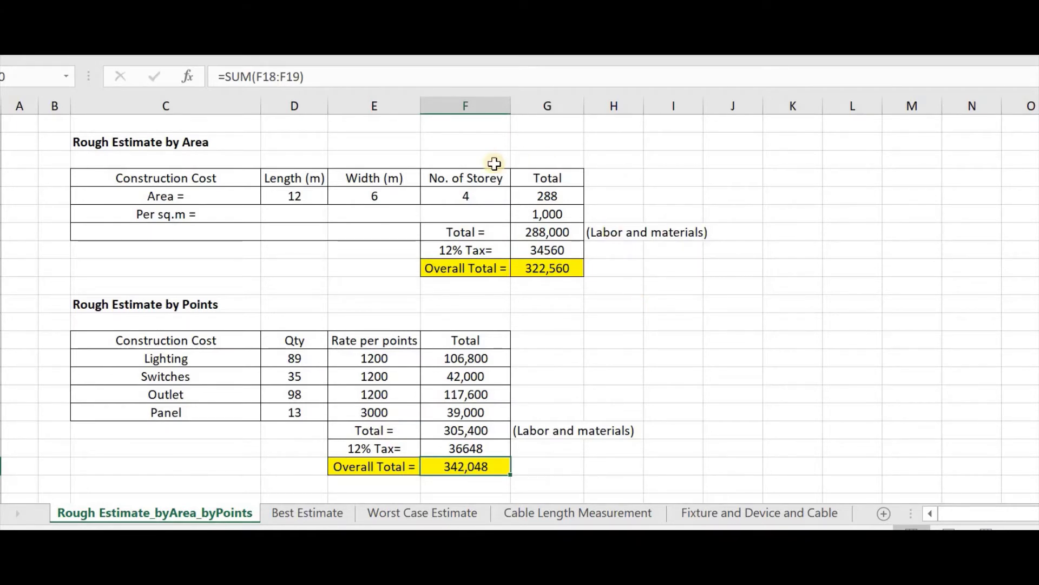
click(314, 200)
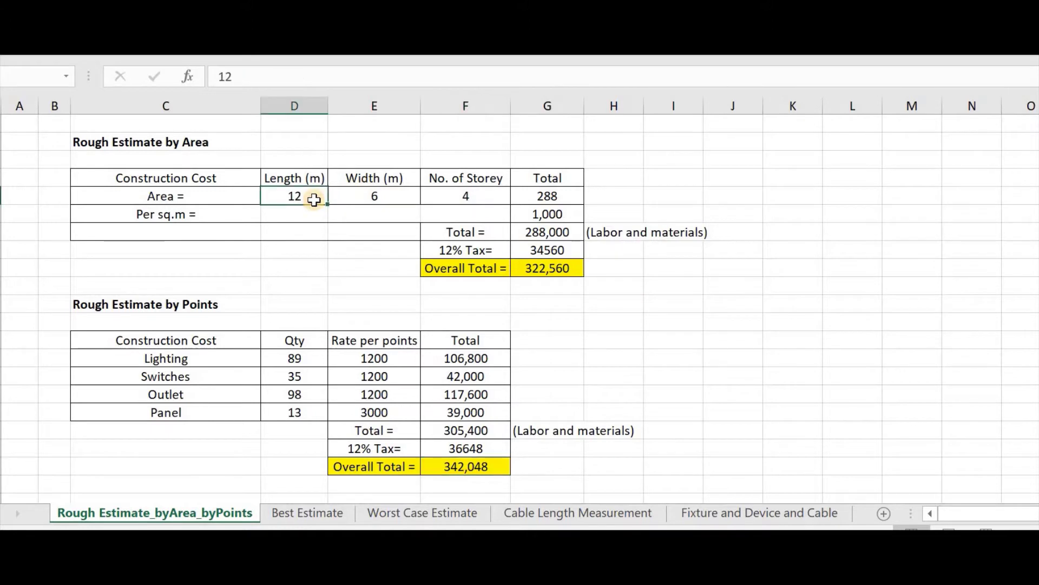
click(359, 195)
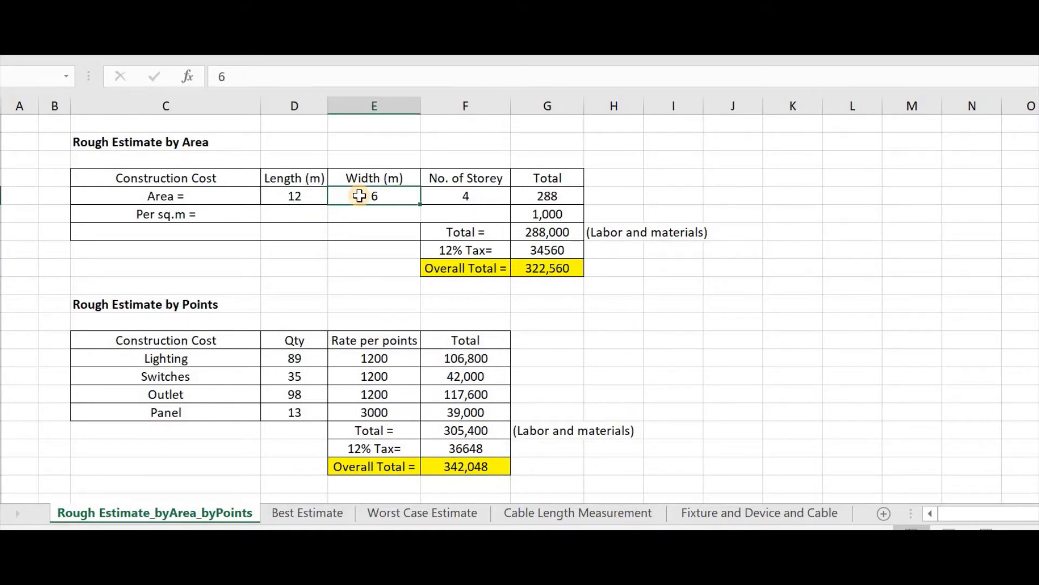
click(459, 195)
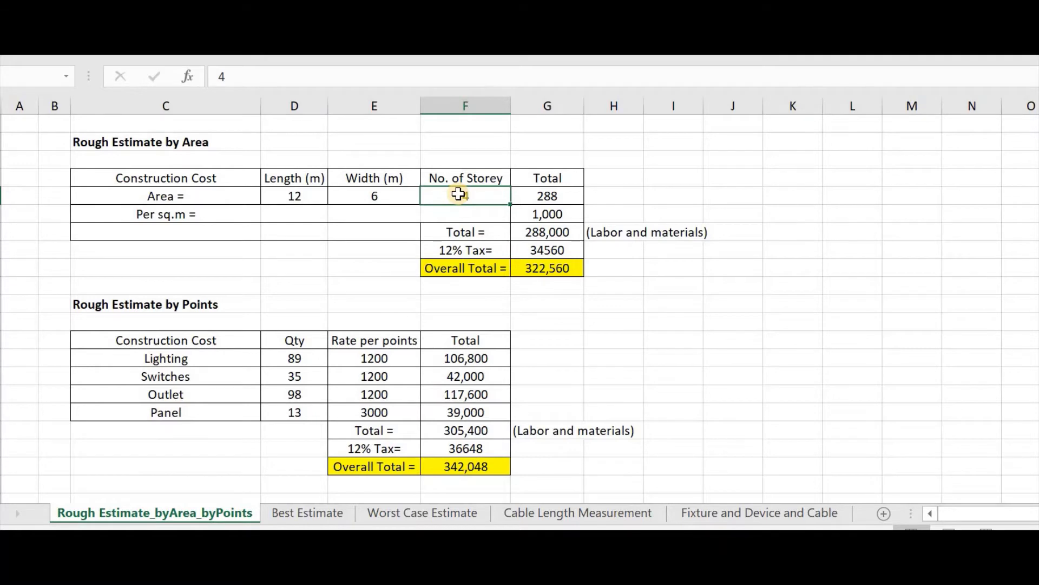
click(575, 216)
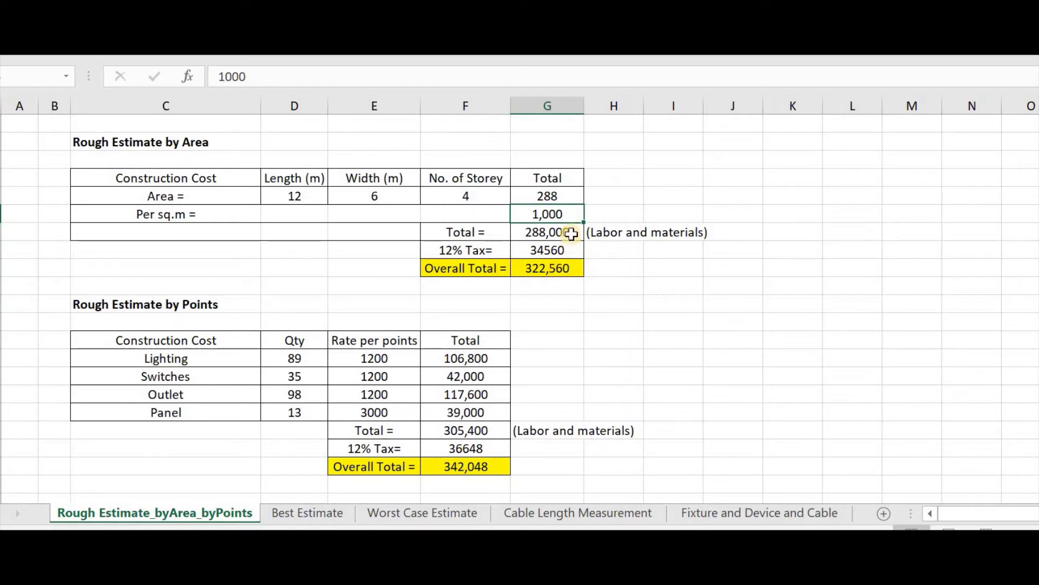
click(610, 232)
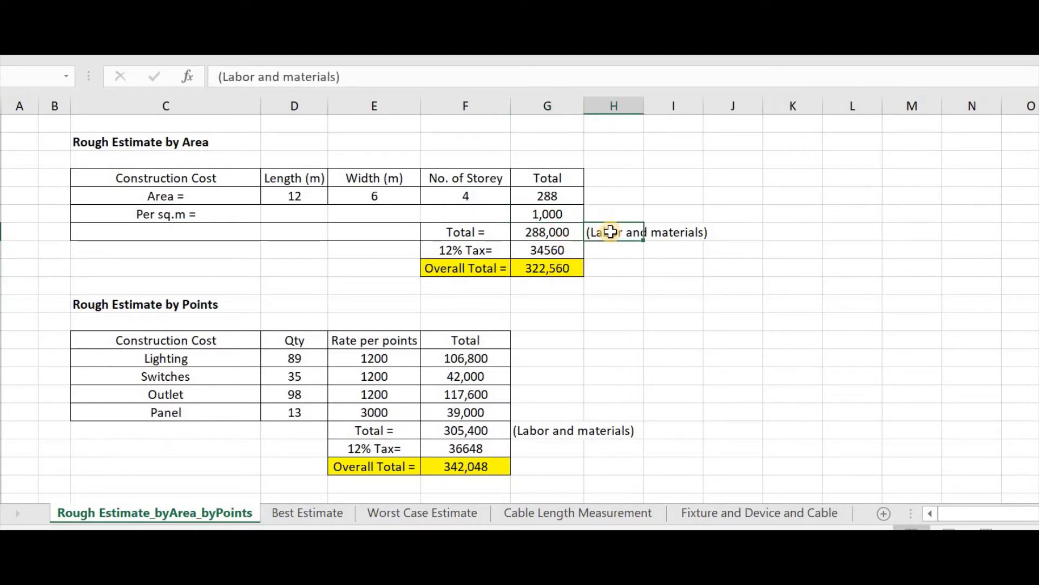
click(493, 250)
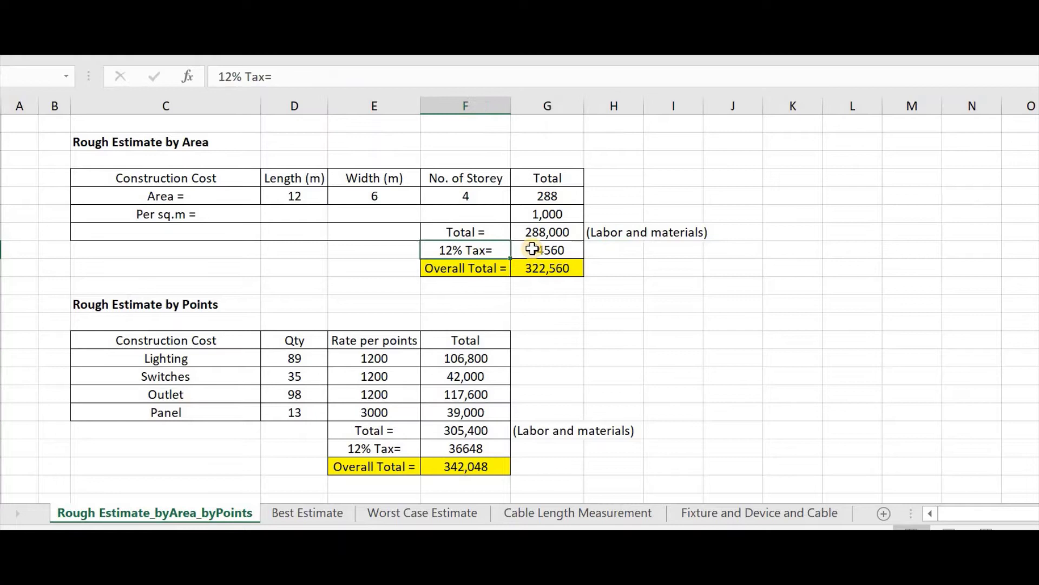
click(533, 249)
click(500, 267)
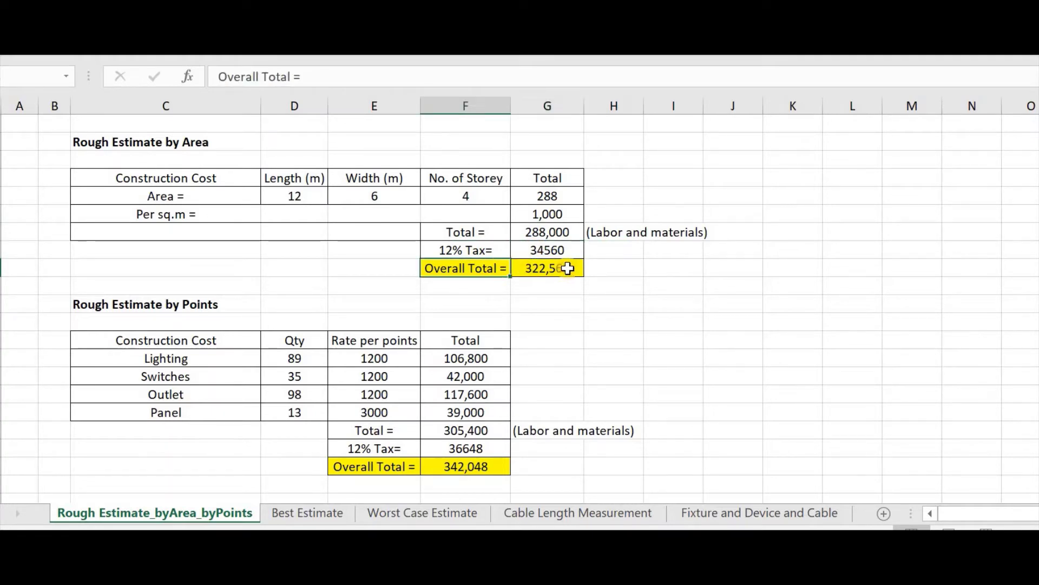
key(Right)
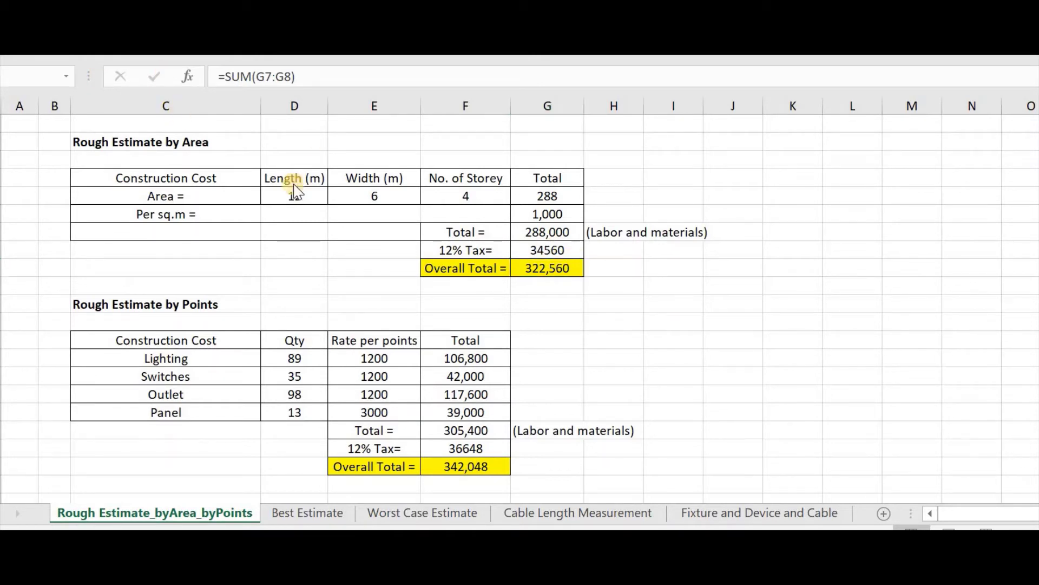
- Inspect the Lighting, Switches, Outlet and Panel (13) quantity formulas in the by-points estimate
scroll(607, 349, down, 1)
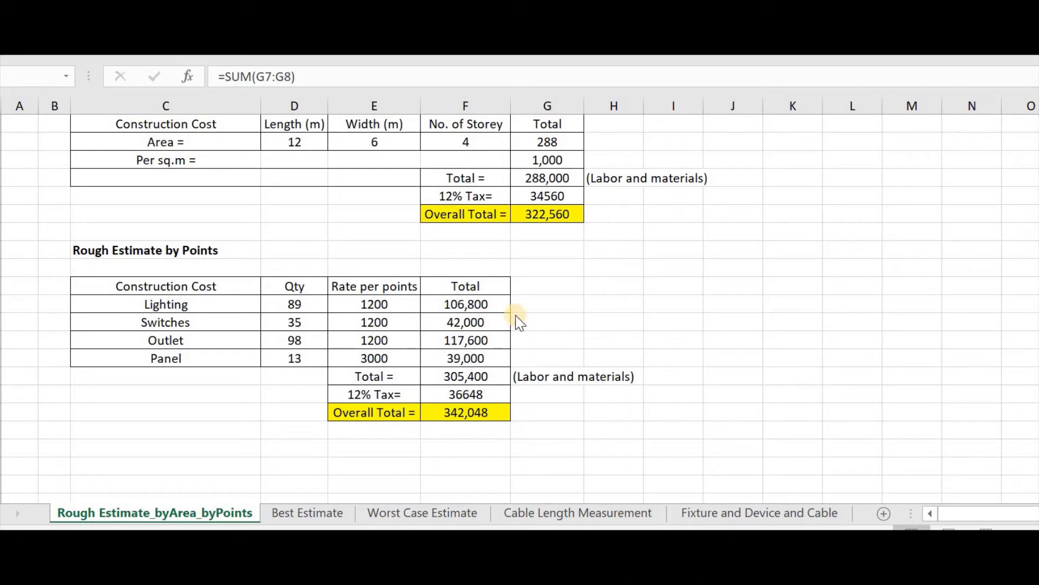
click(310, 304)
click(310, 322)
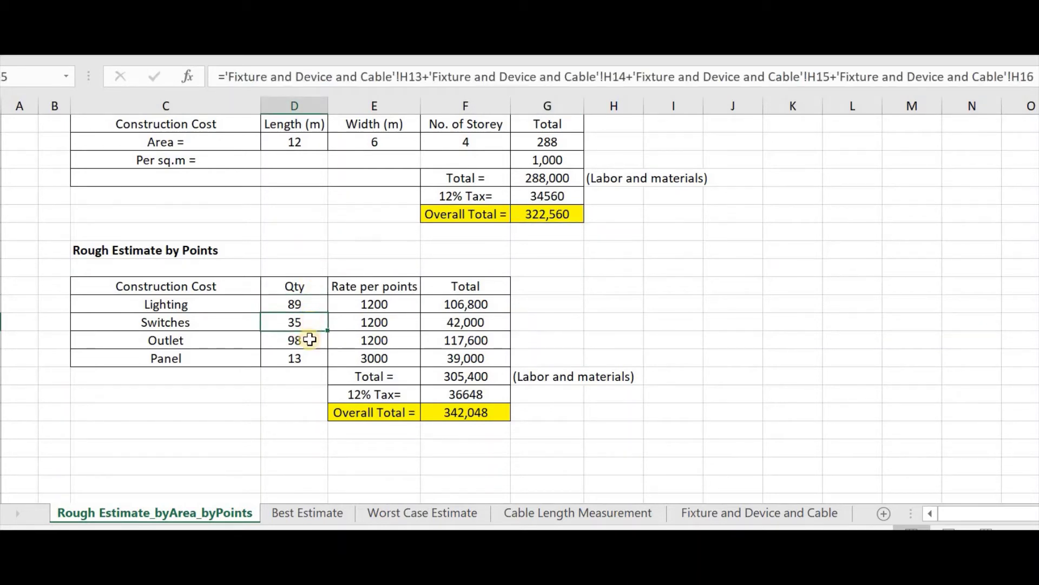
click(310, 339)
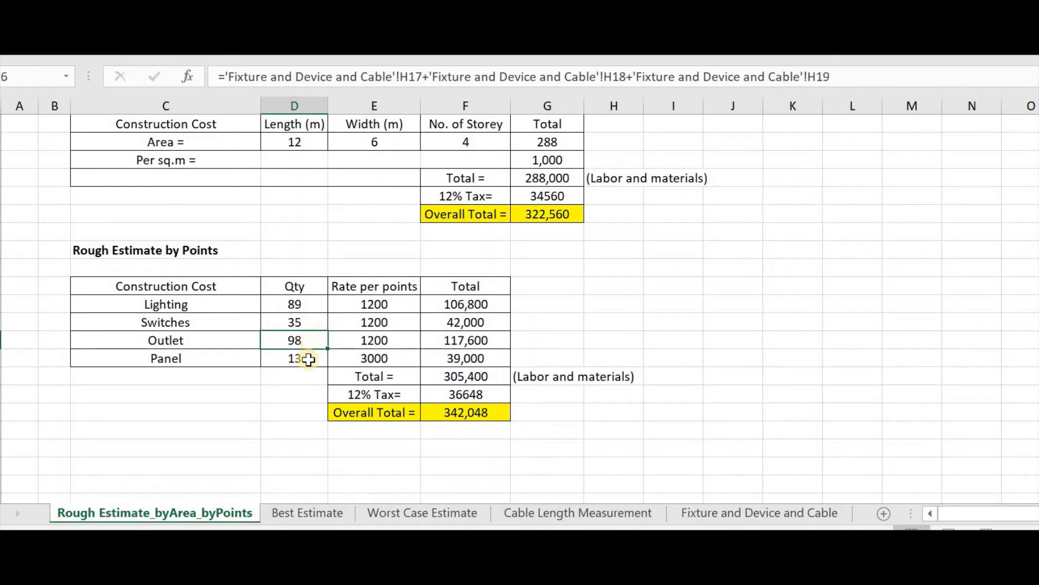
click(307, 358)
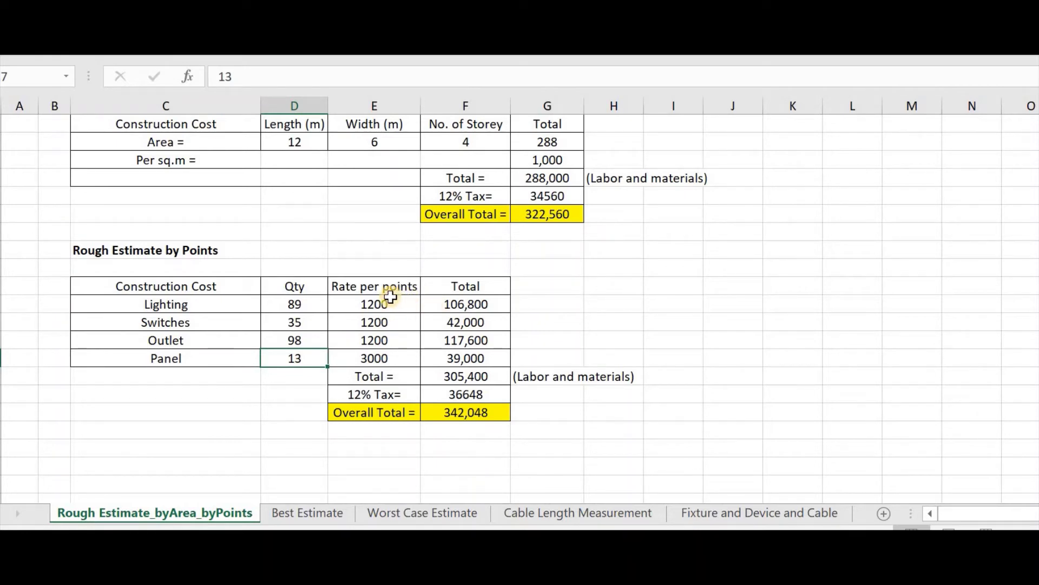
- Check the 1200 per-point rates, the 3000 Panel rate and the overall total, then show Best Estimate
drag(391, 298, 393, 347)
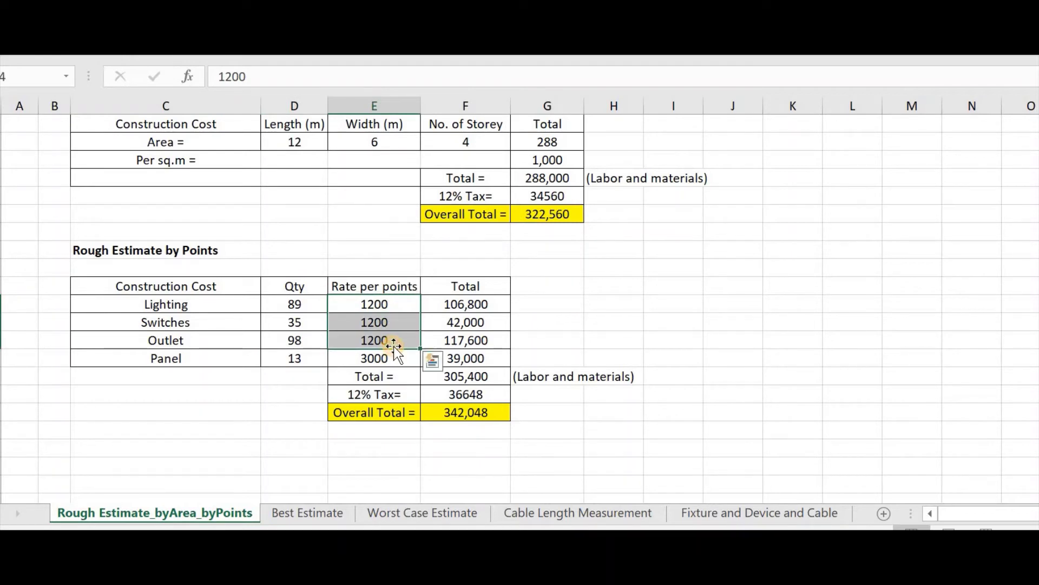
click(399, 365)
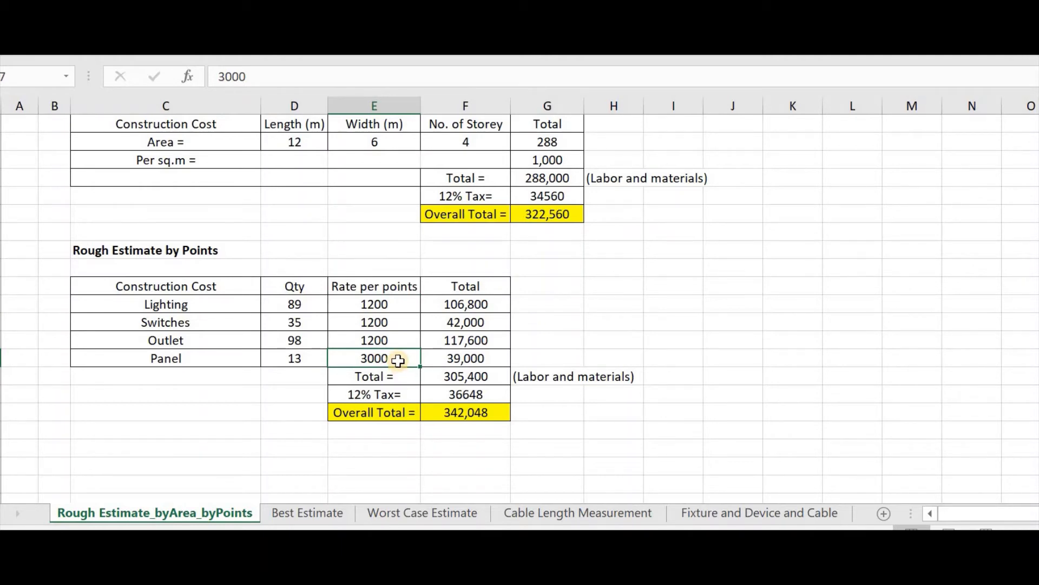
click(501, 414)
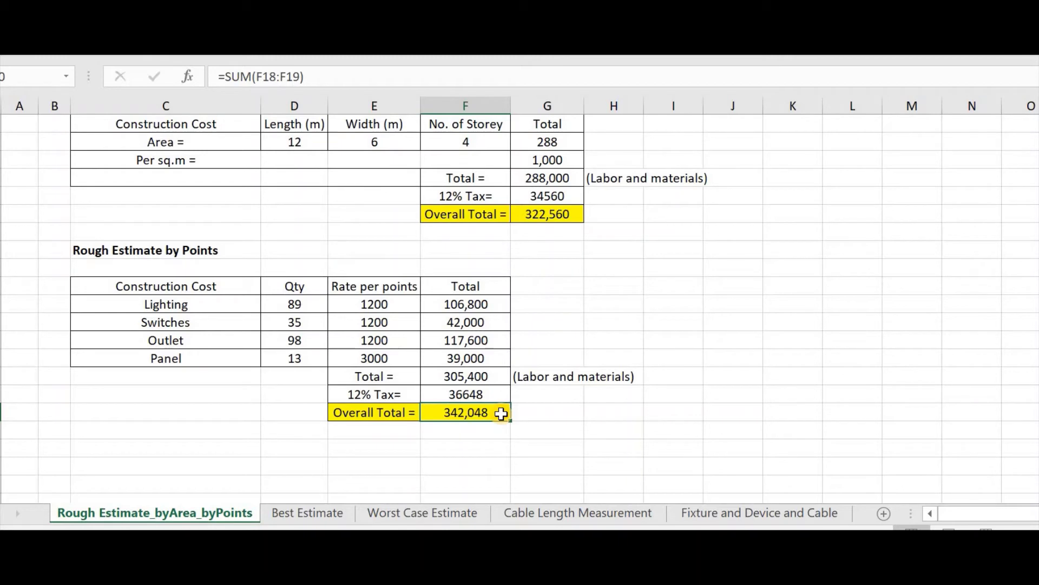
click(603, 343)
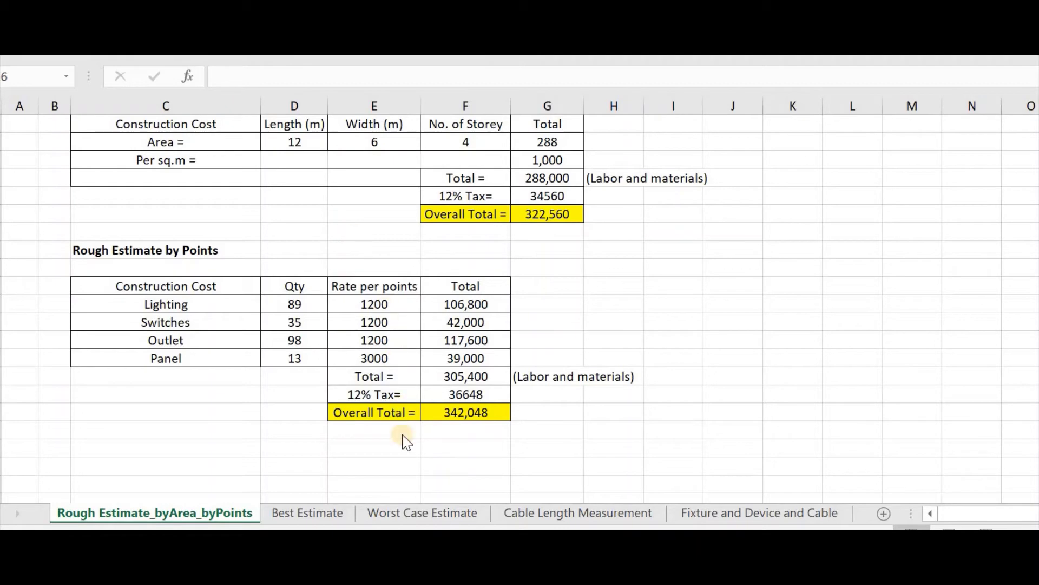
click(335, 513)
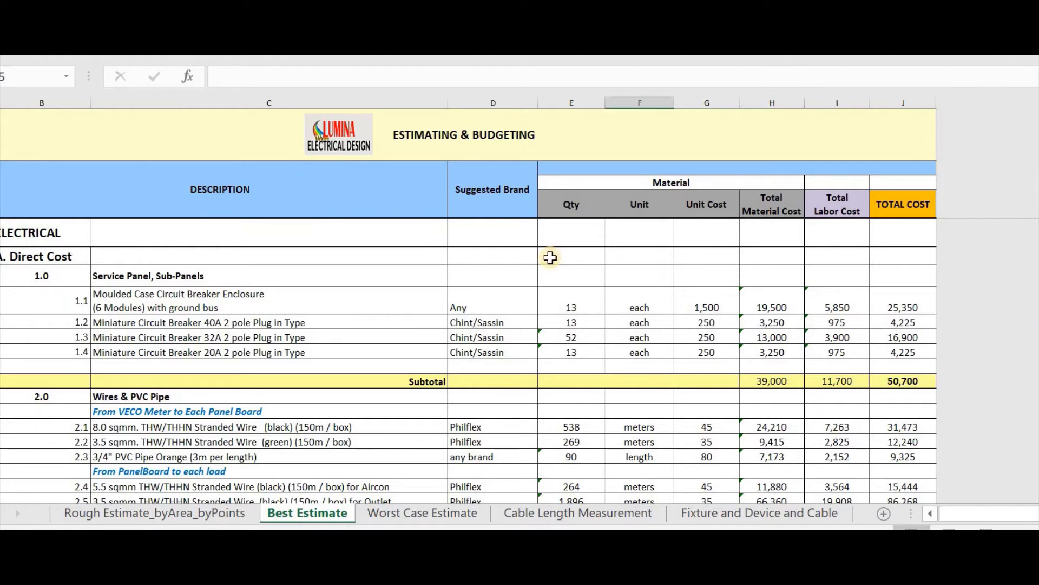
- Inspect the Qty and Total Labor Cost column headings of the Best Estimate table
click(577, 215)
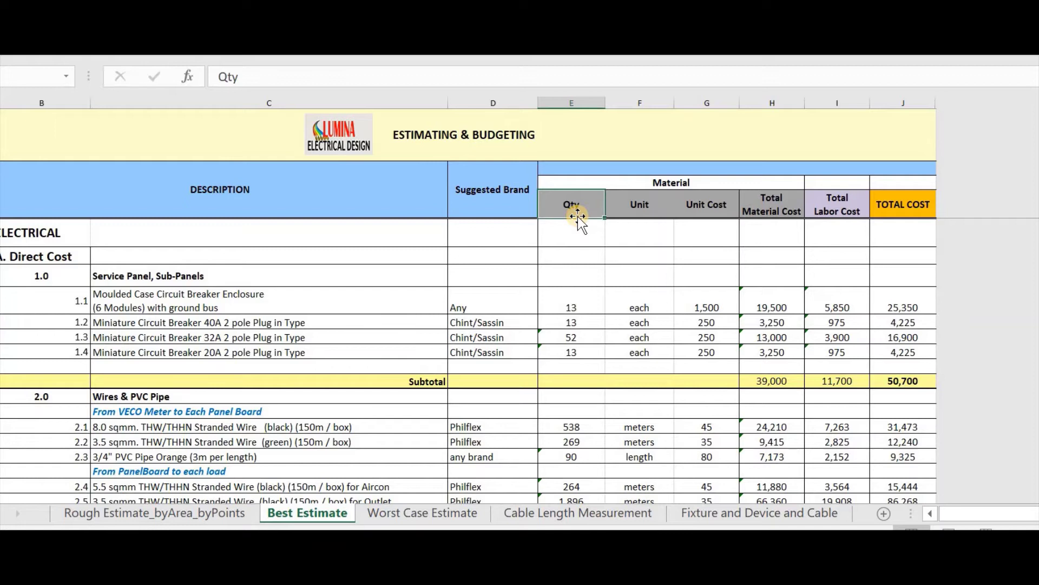
click(837, 199)
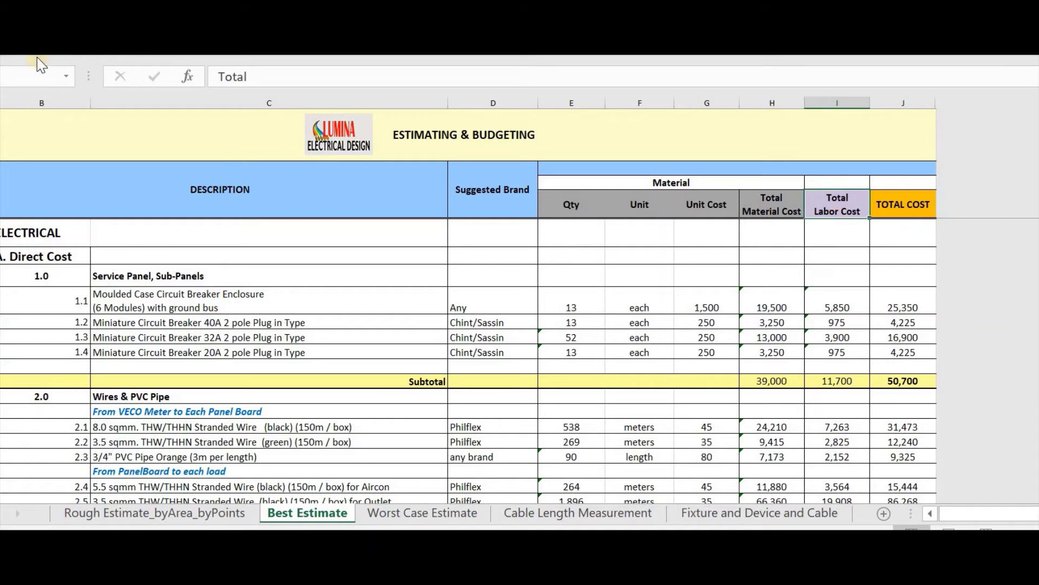
click(232, 211)
- Scroll past the Indirect Cost section to the SUMMARY totalling 719,903
scroll(273, 318, down, 2)
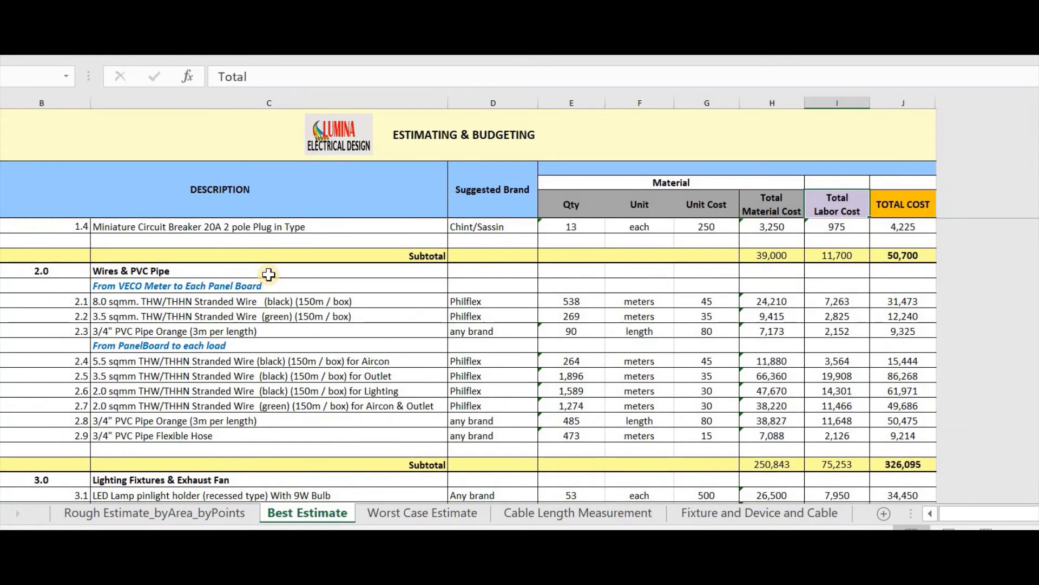
scroll(273, 332, down, 3)
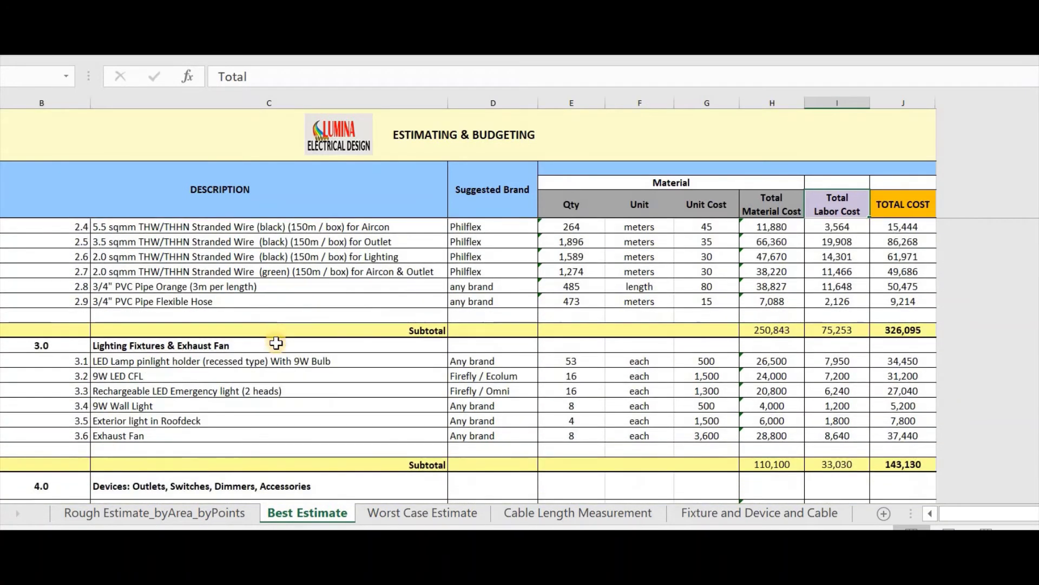
scroll(276, 343, down, 3)
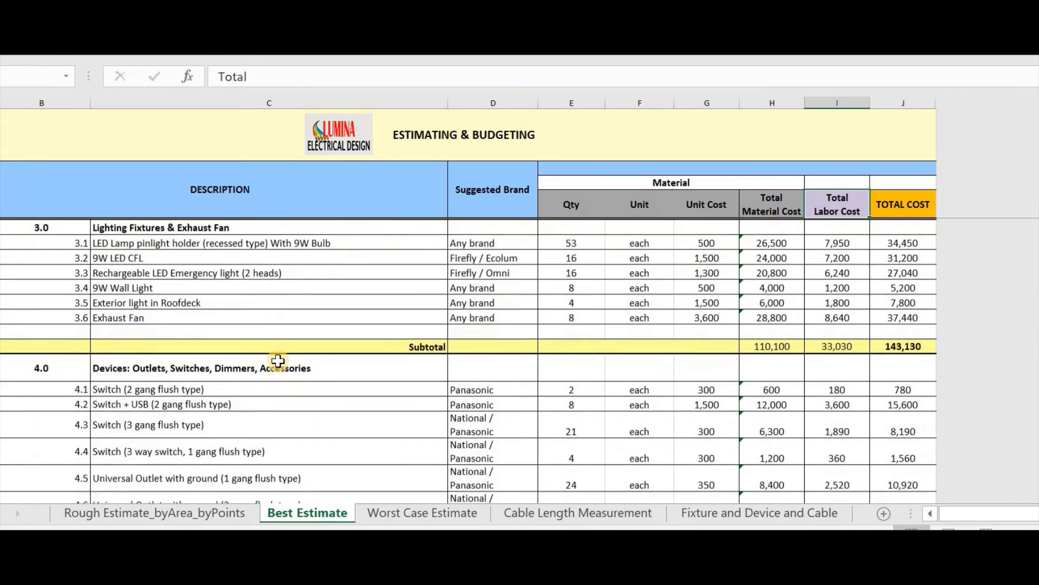
scroll(278, 361, down, 2)
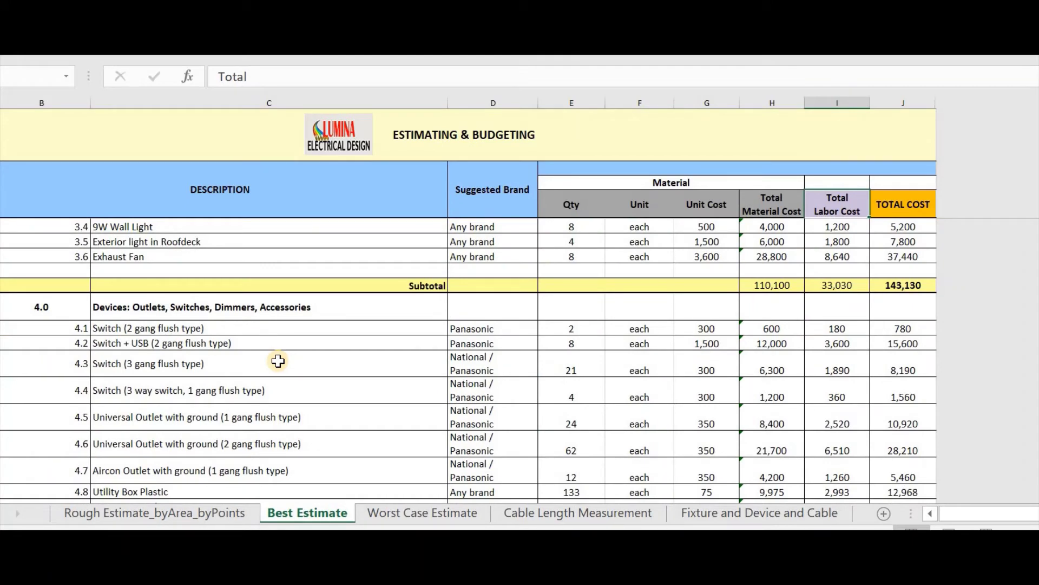
scroll(278, 361, down, 1)
scroll(278, 361, down, 3)
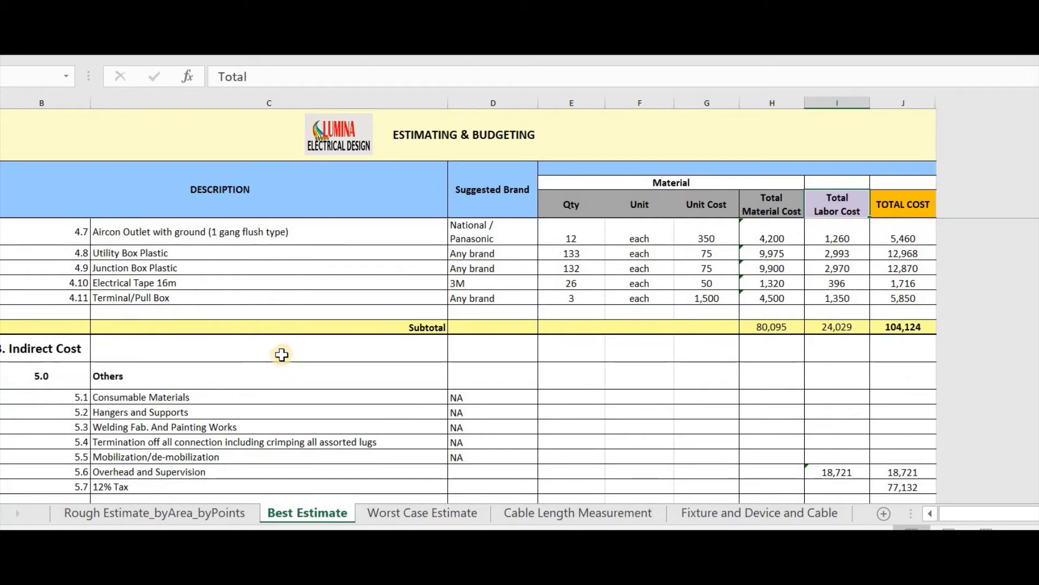
scroll(282, 354, down, 2)
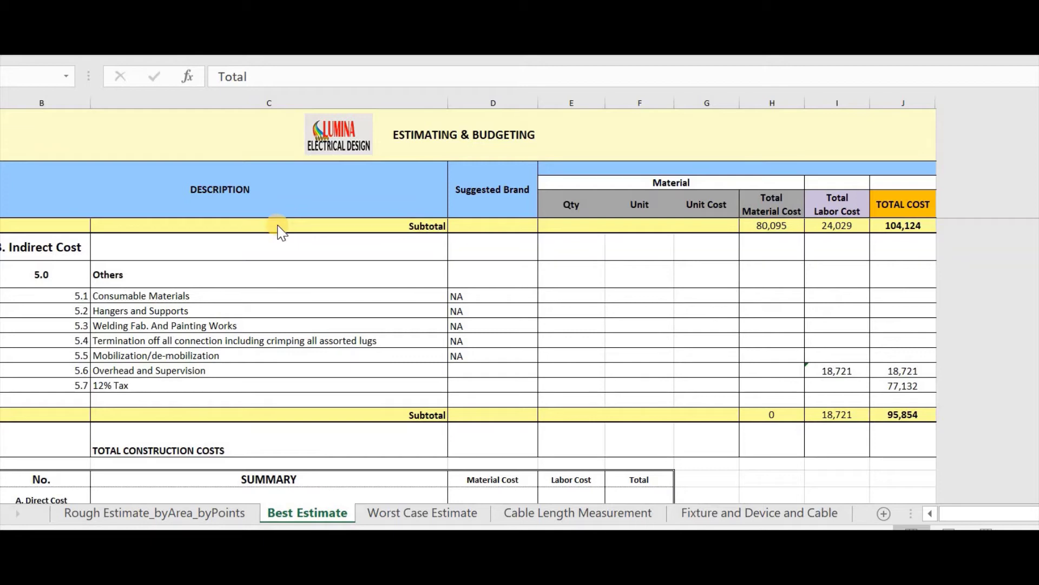
scroll(387, 298, down, 3)
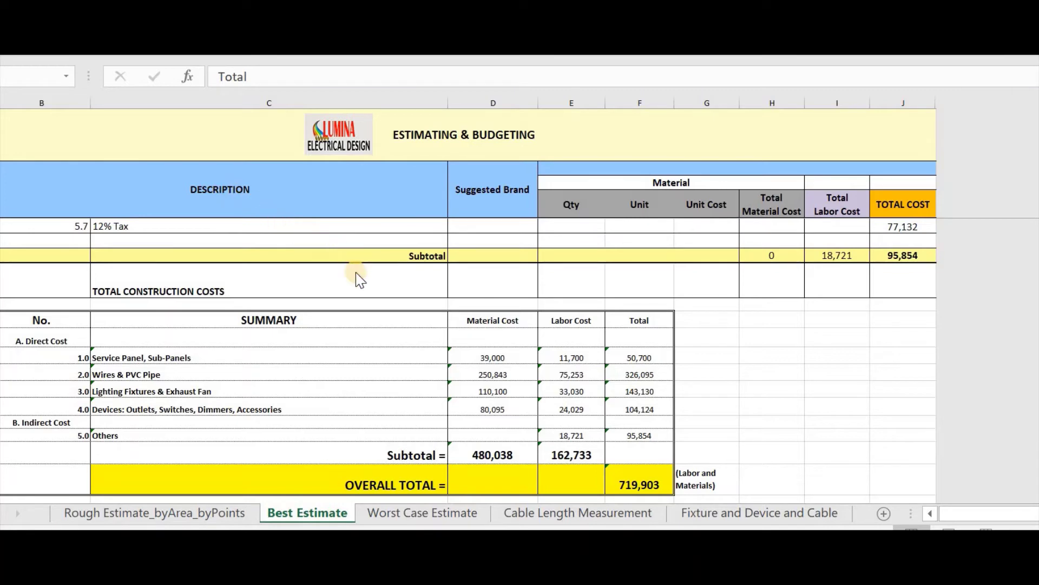
scroll(357, 279, up, 1)
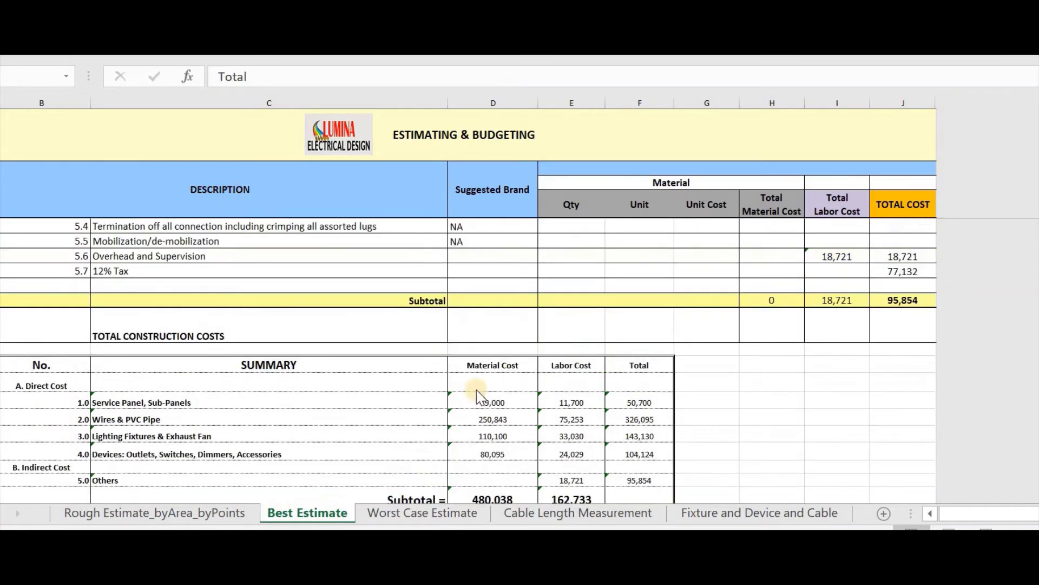
- On Cable Length Measurement, highlight the Veco Meter to Panel Board run and ground-floor rooms 13, 1, 2, 3, 4
click(584, 514)
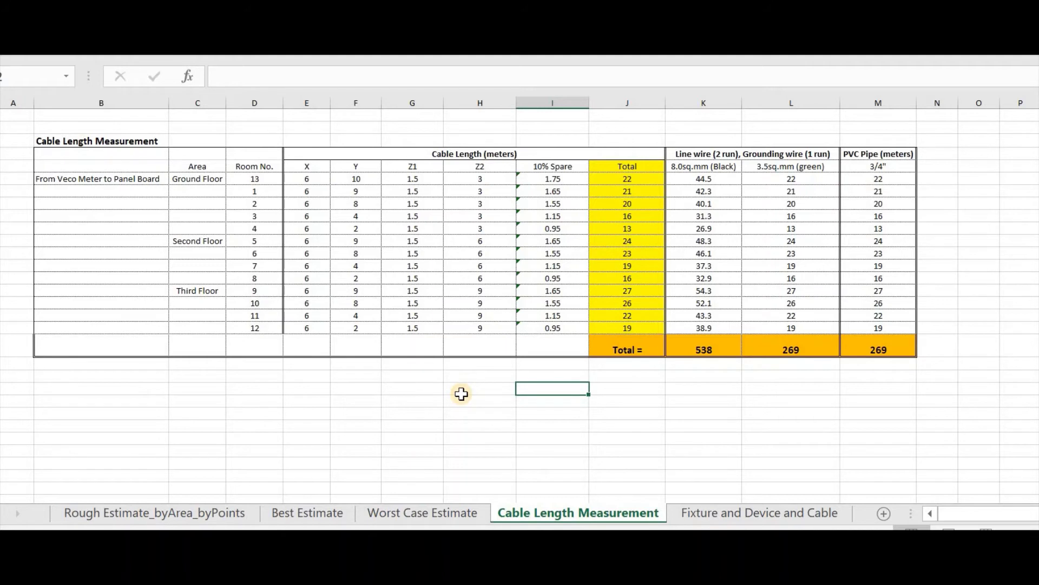
click(127, 177)
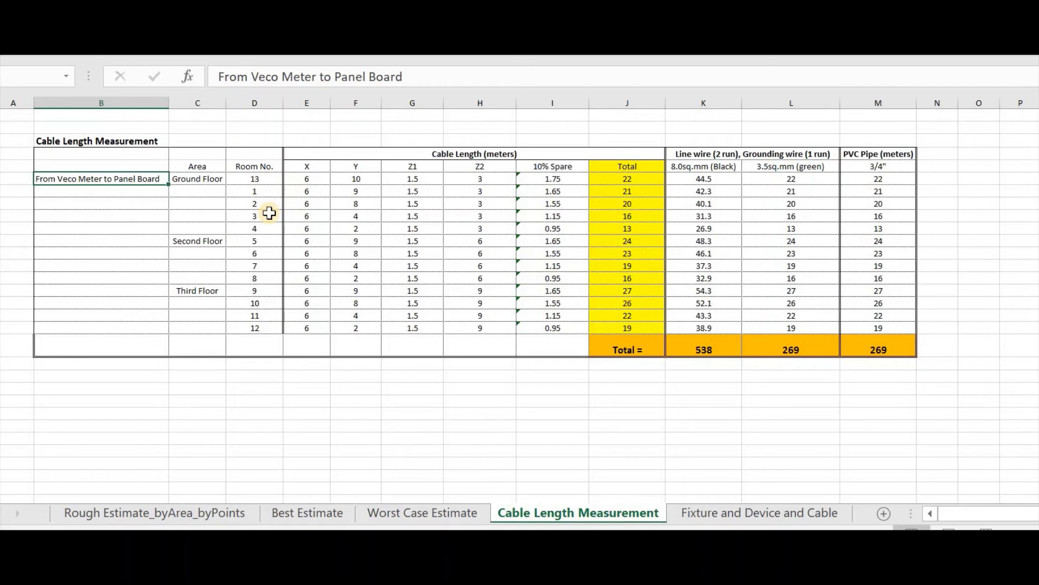
drag(269, 179, 268, 232)
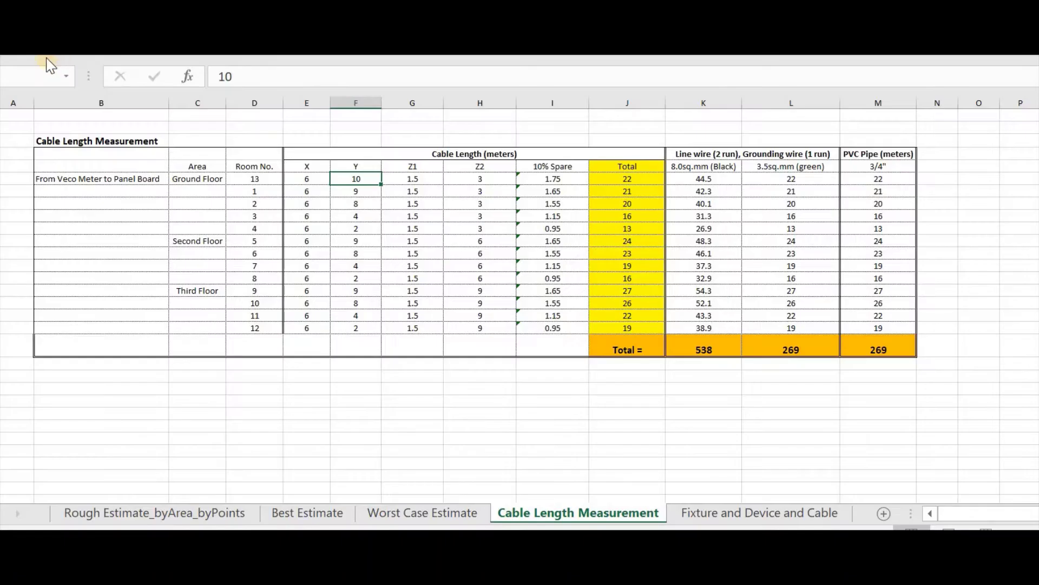
- Back in Excel, check the X and Y distances for room 13 in the cable length table
key(alt+Tab)
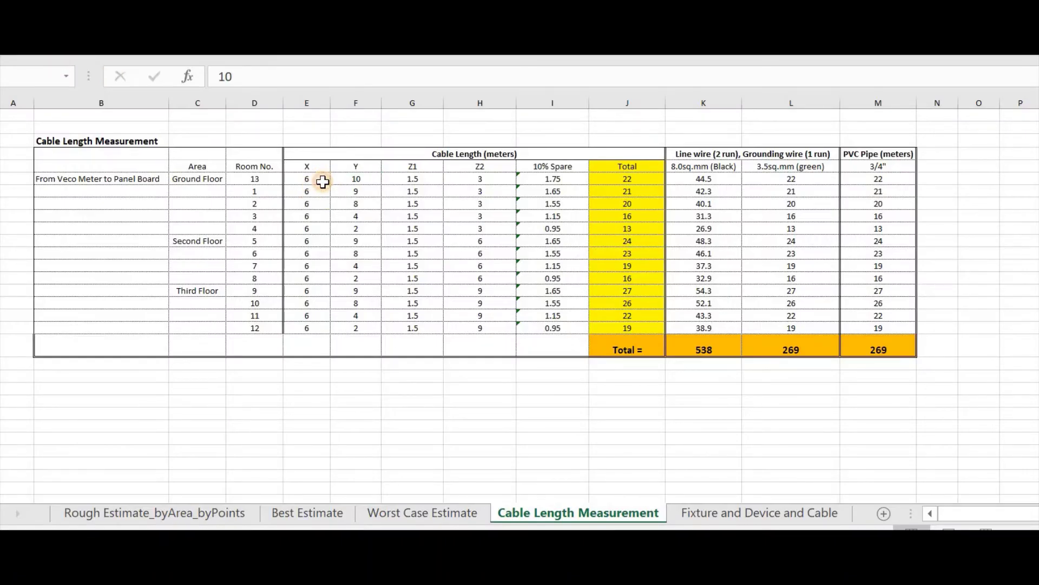
click(320, 179)
click(357, 181)
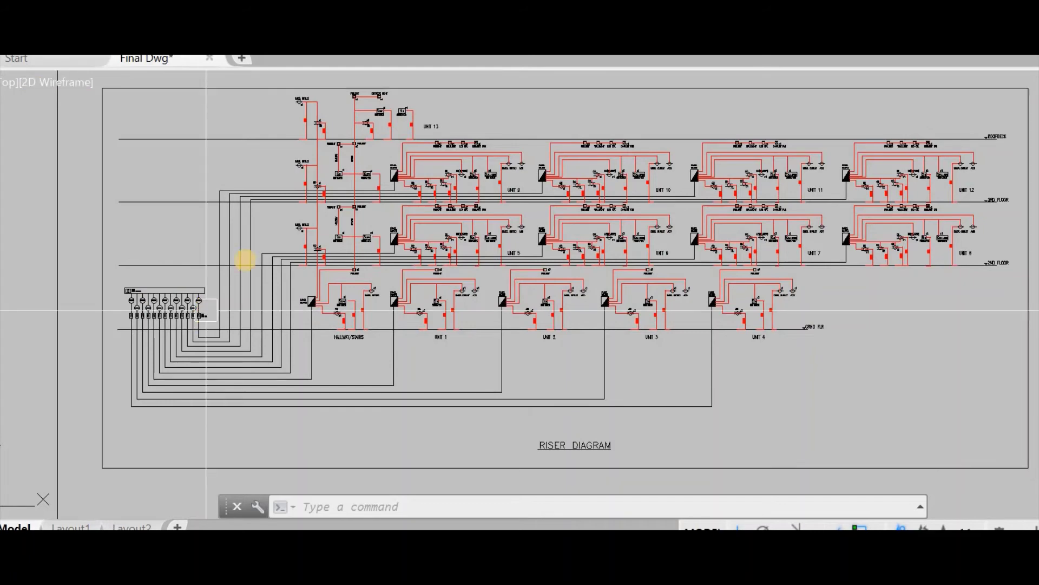
- Zoom into the riser diagram's meter breakers and Hallway/Stairs panel board, then zoom back out
scroll(248, 259, up, 4)
scroll(249, 255, up, 6)
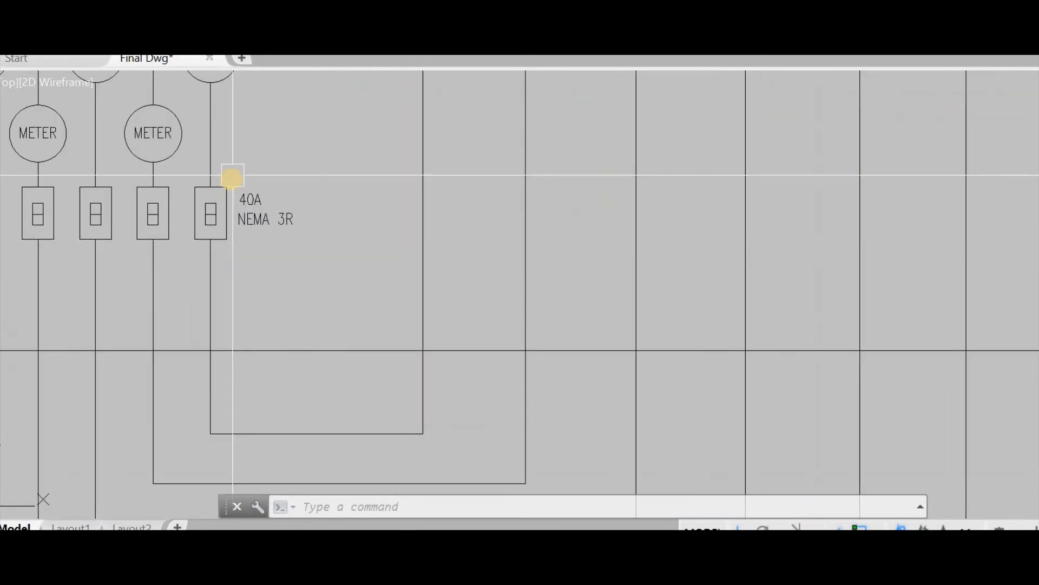
scroll(232, 271, down, 2)
scroll(524, 249, down, 3)
scroll(455, 281, up, 1)
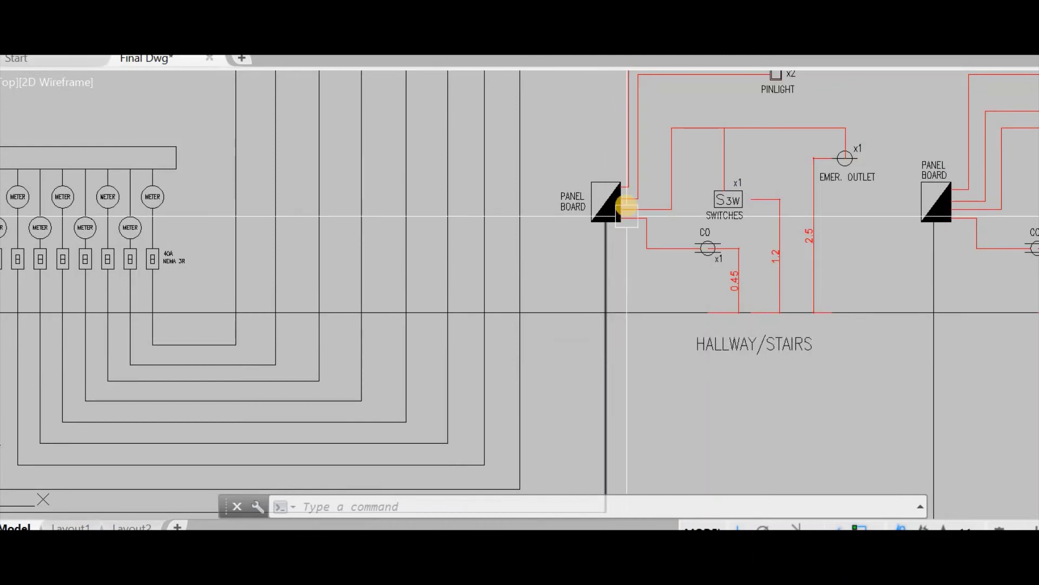
mouse_move(638, 208)
scroll(432, 292, down, 5)
scroll(432, 297, up, 3)
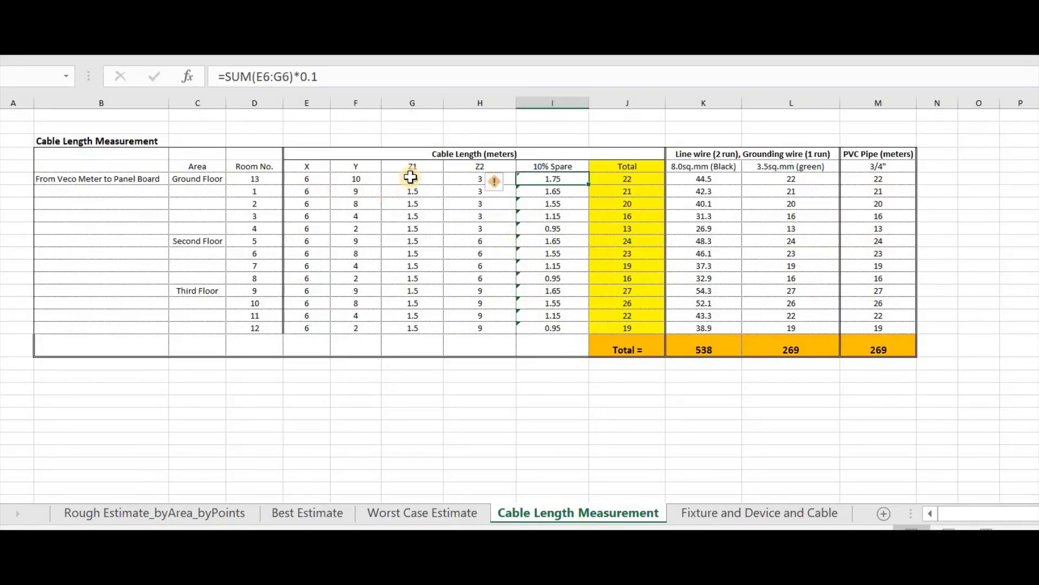
- Inspect room 13's Z1 of 1.5, Z2 of 3, total length, and line and grounding wire formulas
click(411, 177)
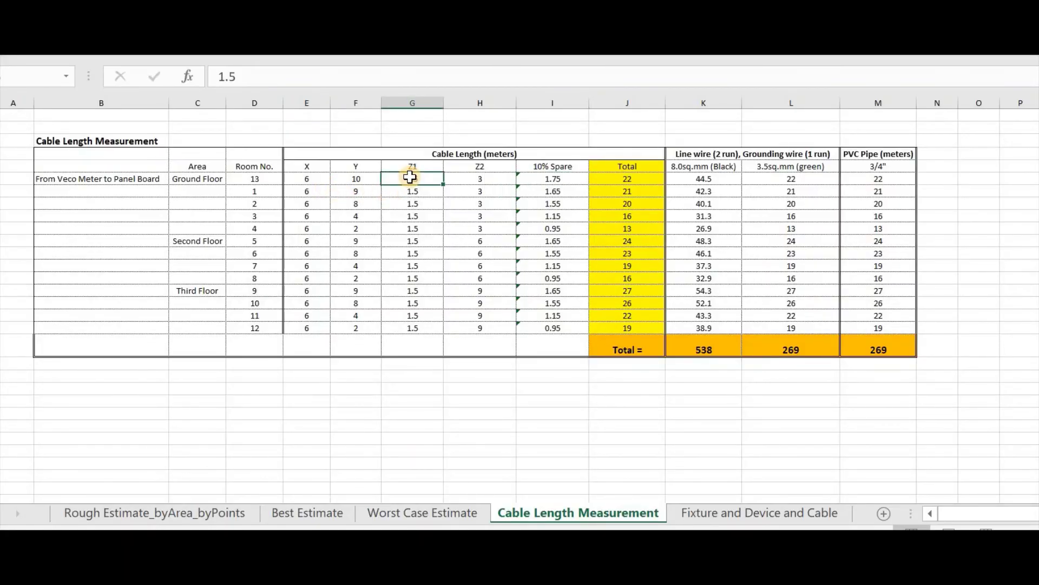
click(483, 179)
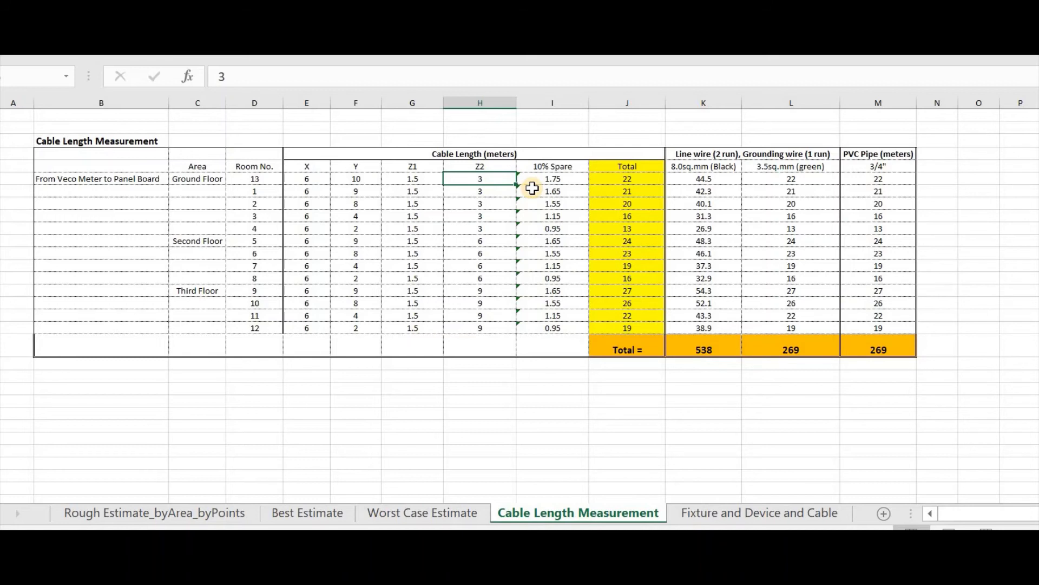
click(616, 179)
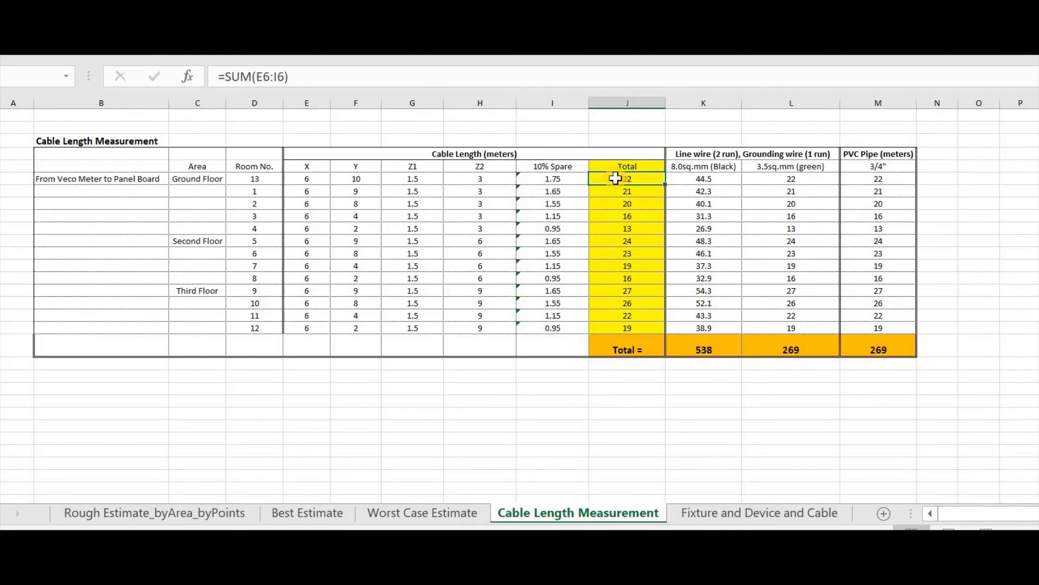
click(715, 189)
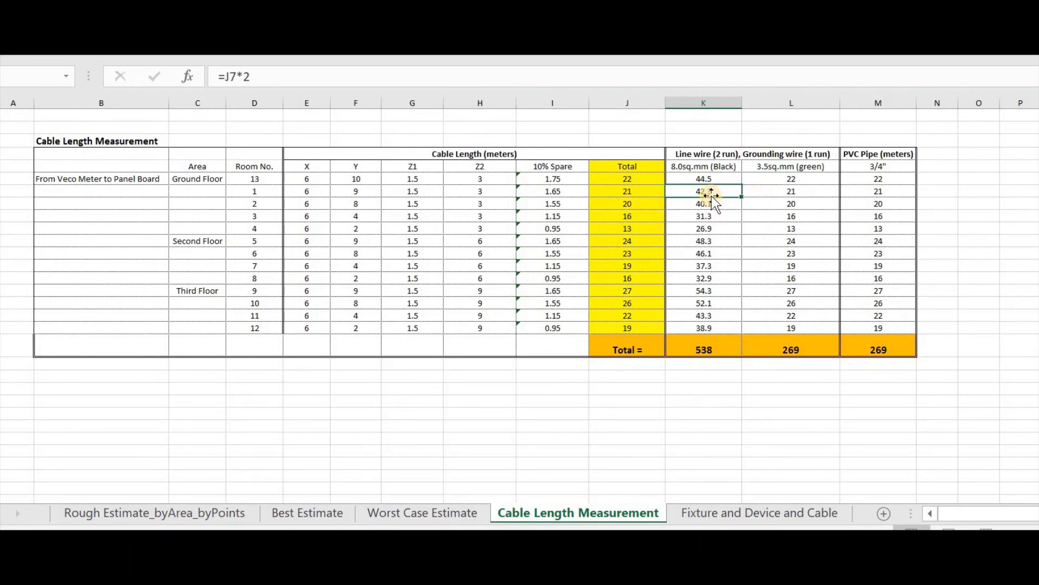
click(773, 198)
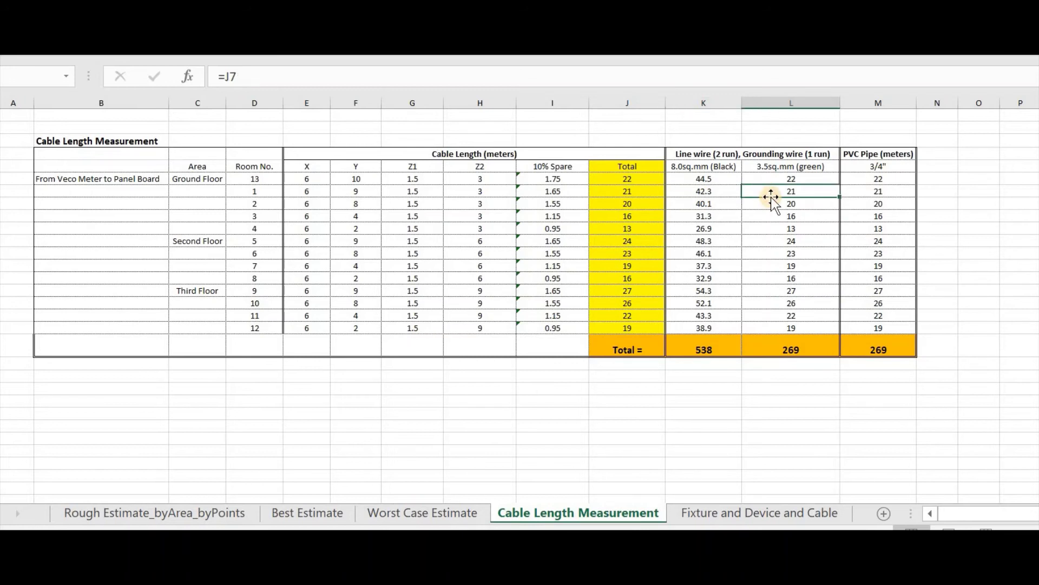
click(424, 191)
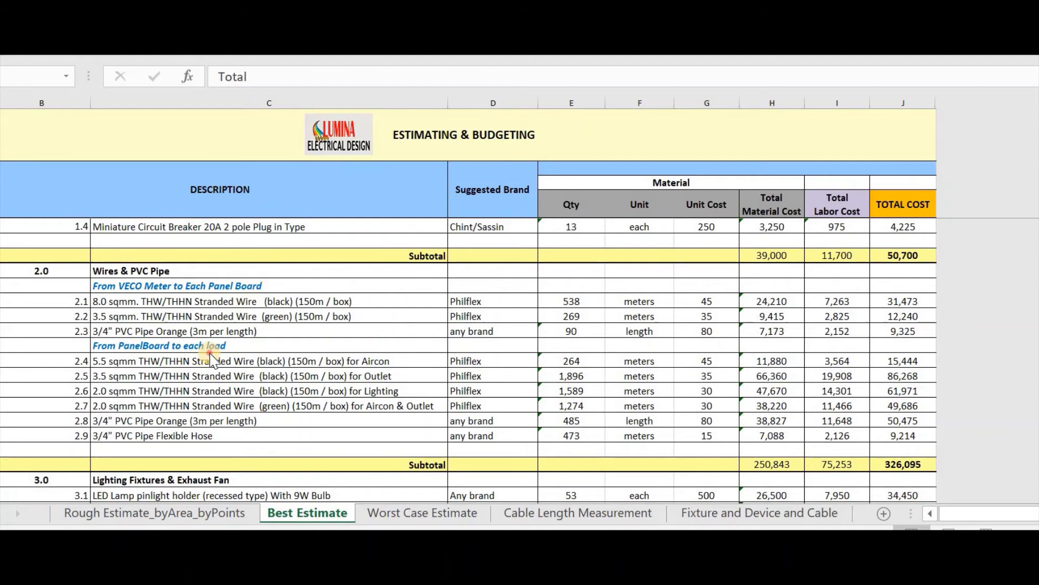
- Review the From PanelBoard to each load group down to the 719,903 SUMMARY, then open Worst Case Estimate
click(228, 347)
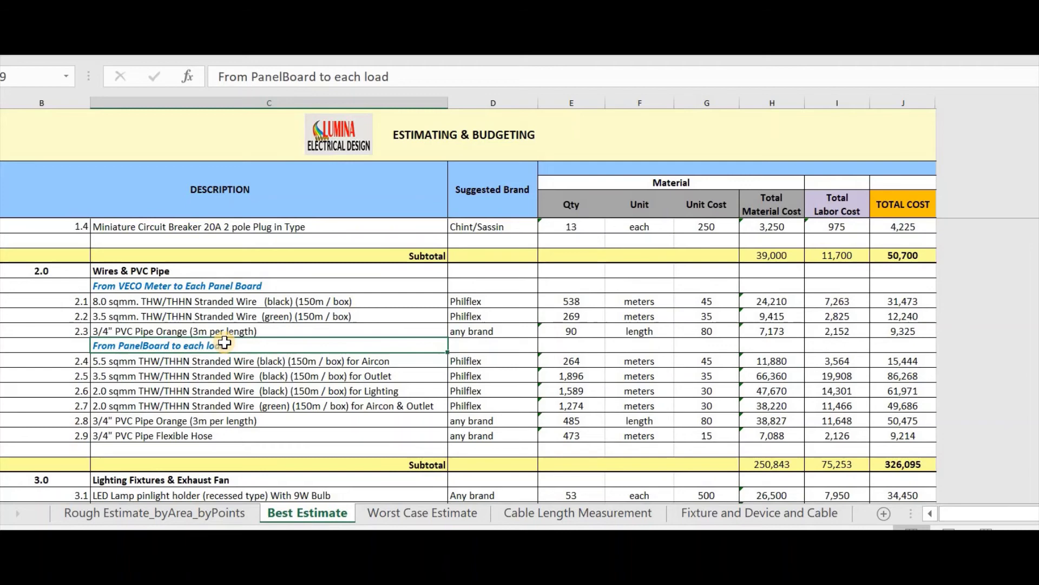
scroll(303, 320, up, 3)
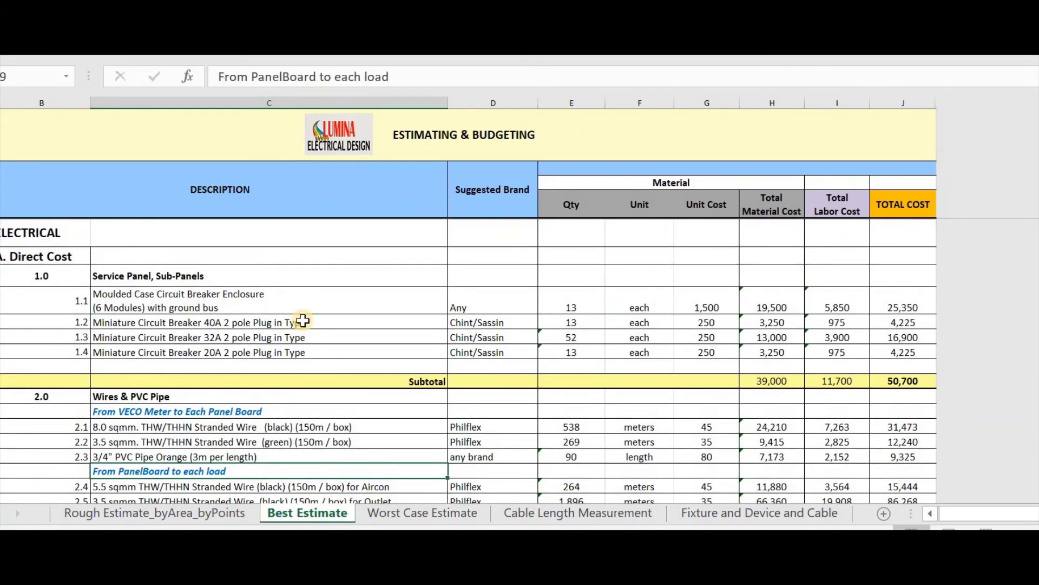
scroll(302, 320, down, 3)
scroll(302, 320, down, 6)
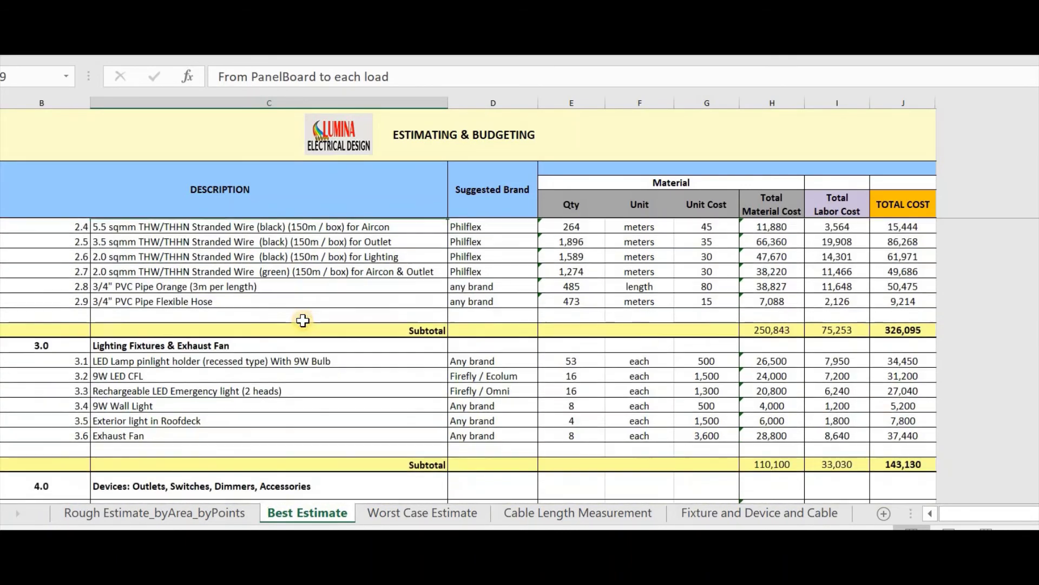
scroll(303, 320, down, 2)
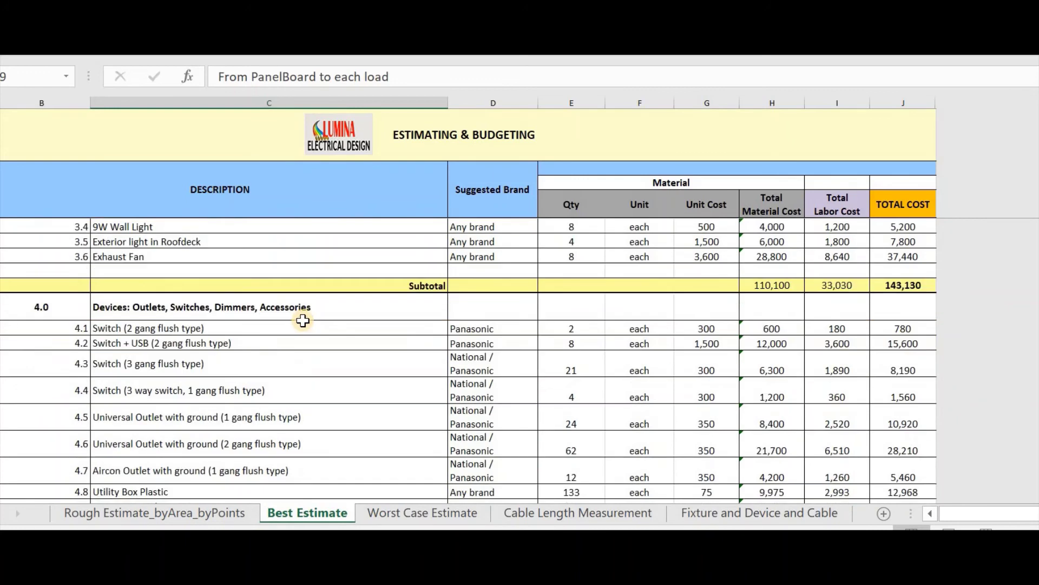
scroll(303, 320, down, 6)
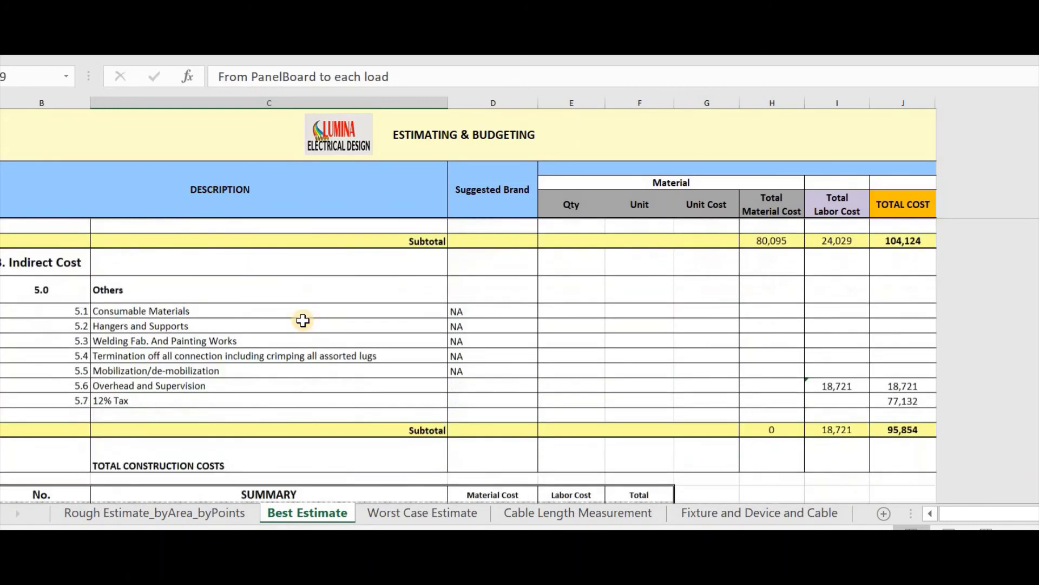
scroll(303, 320, down, 4)
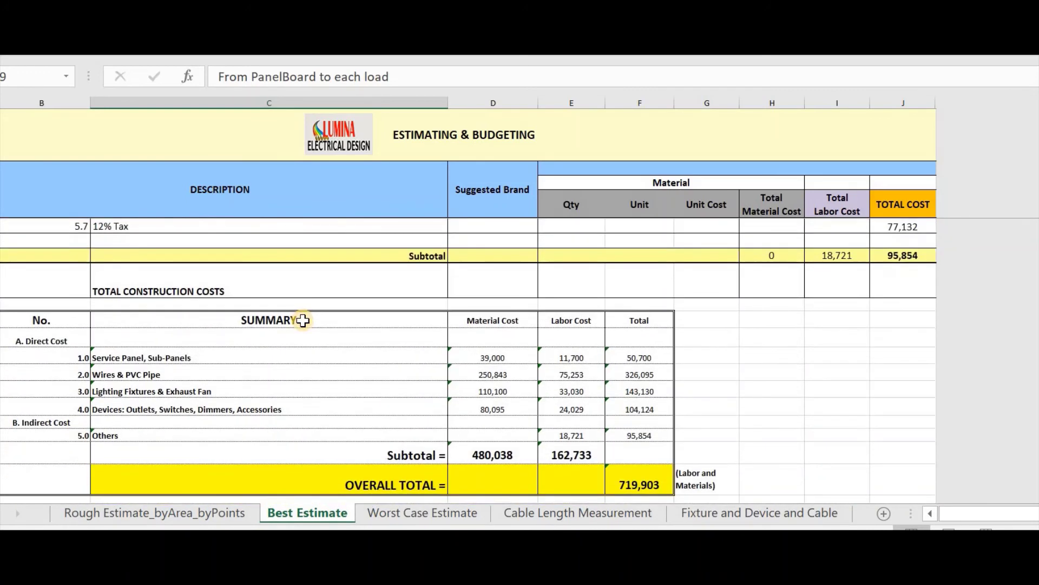
scroll(303, 320, down, 1)
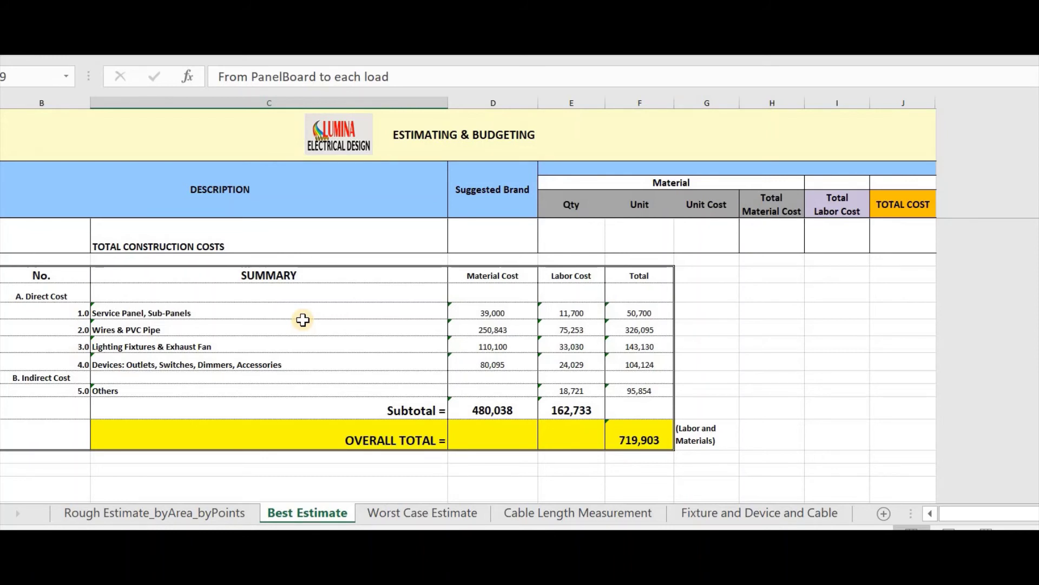
click(408, 518)
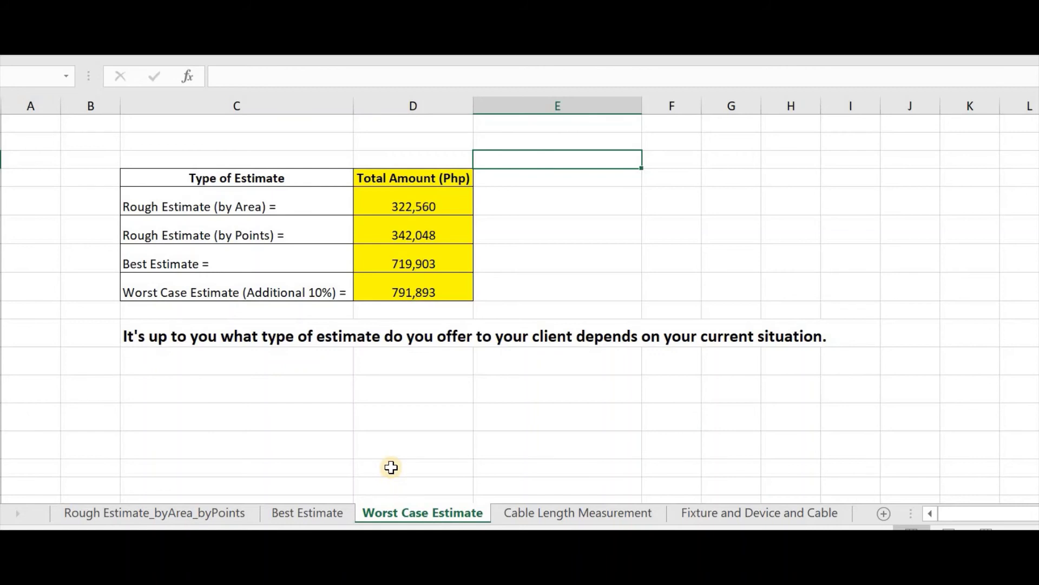
- Highlight the 791,893 worst case estimate, which adds 10% to the 719,903 best estimate
click(325, 281)
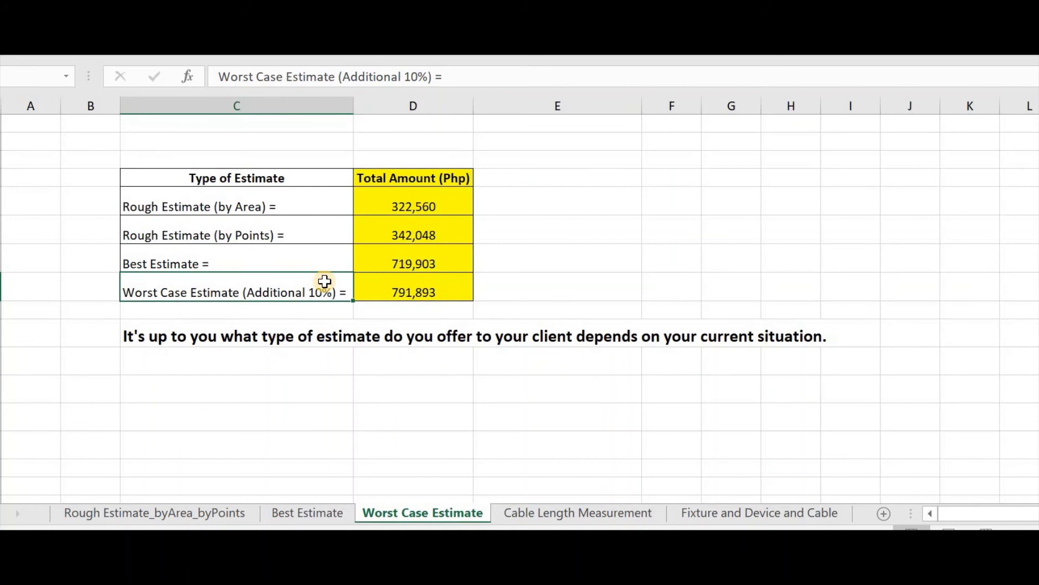